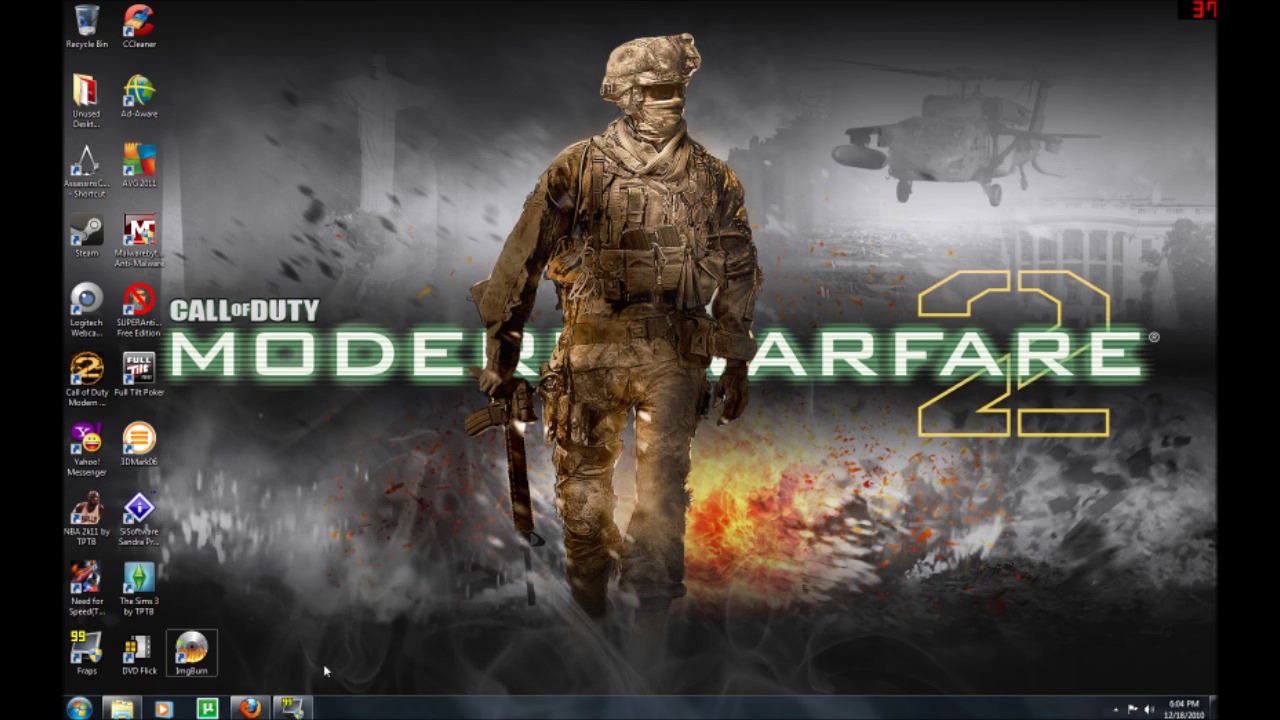
# Restore the Firefox window showing the DVD Flick homepage from the taskbar.
pyautogui.click(262, 708)
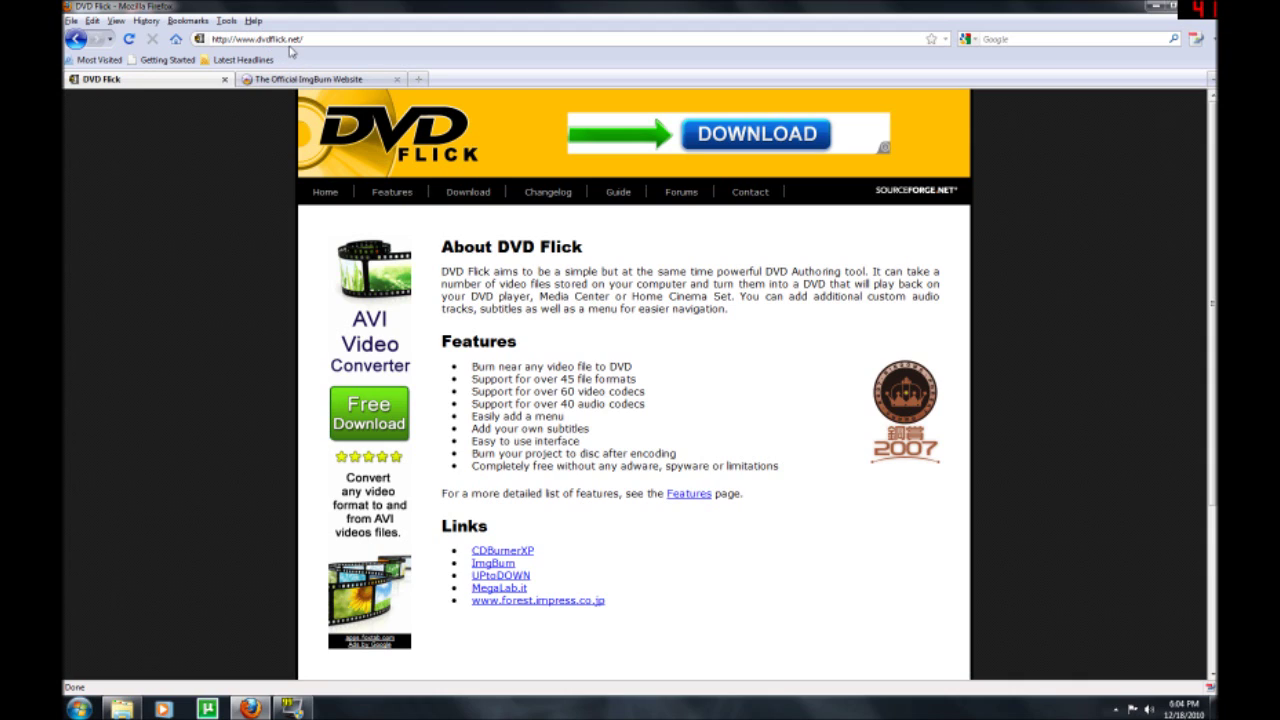
# View the DVD Flick download page offering version 1.3.0.7, then switch to the ImgBurn tab.
pyautogui.click(460, 195)
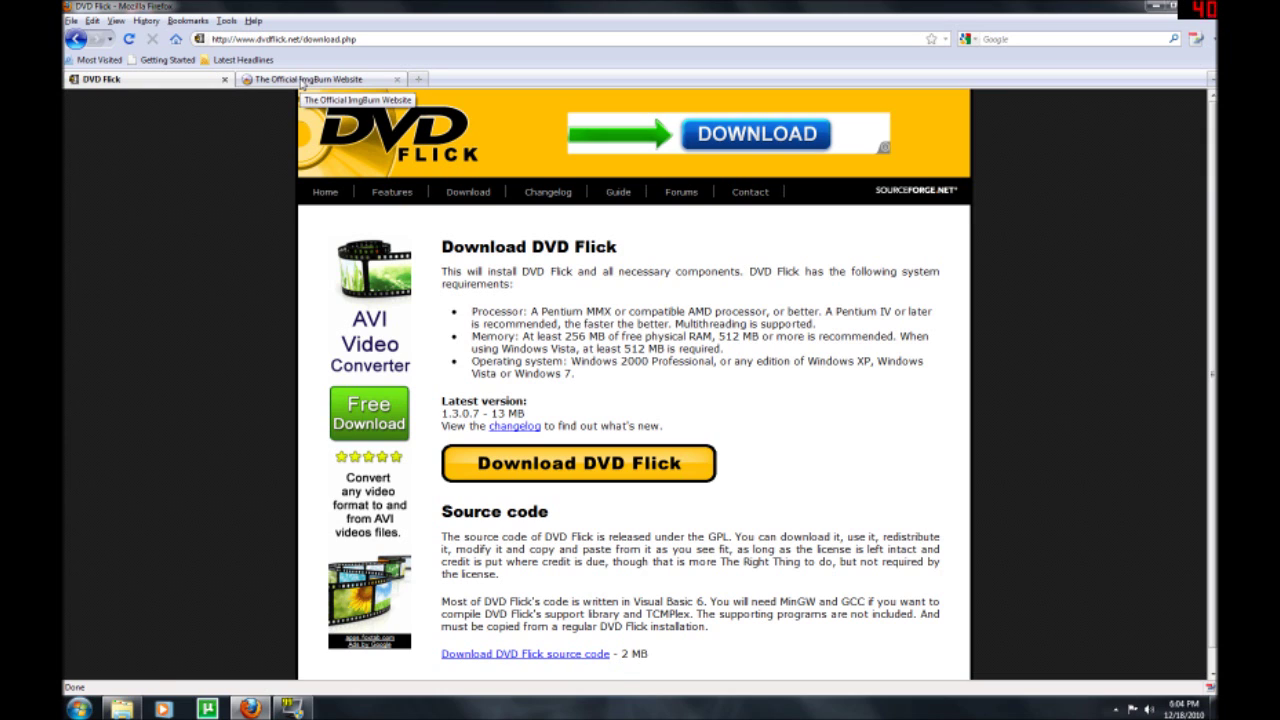
pyautogui.click(301, 82)
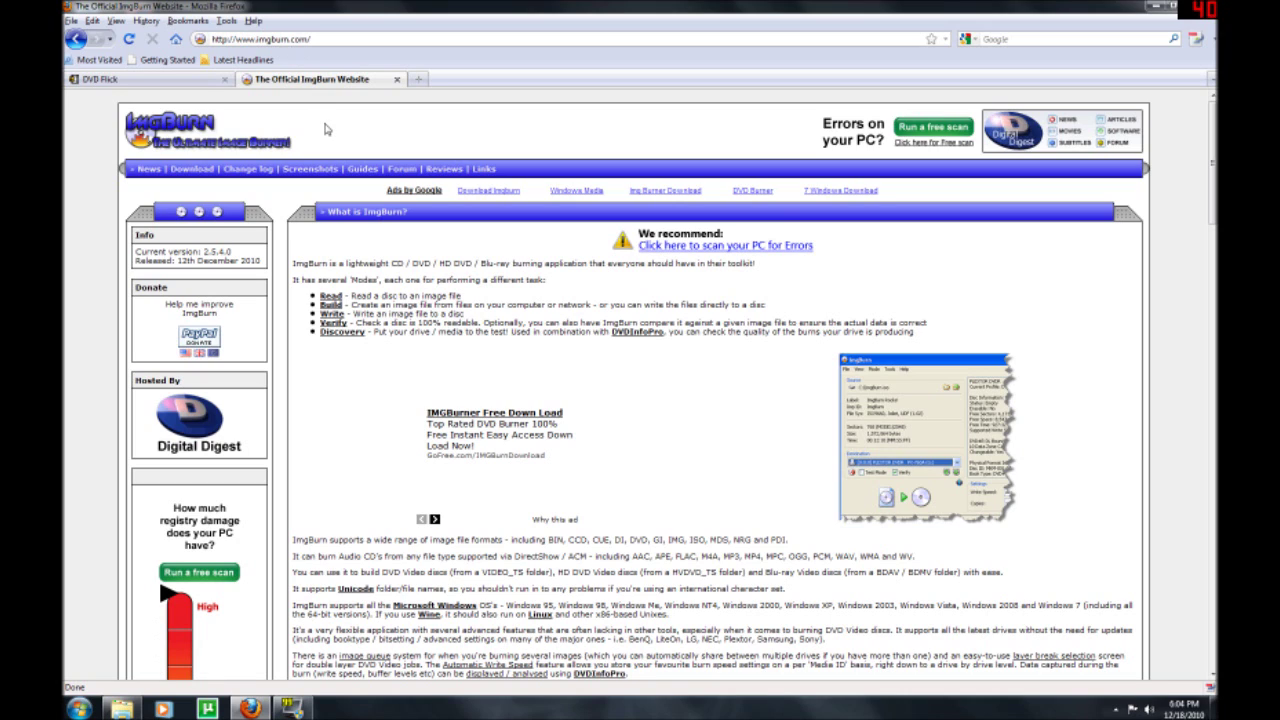
# Open the ImgBurn 2.5.4.0 download page, then minimise Firefox to show the desktop.
pyautogui.click(194, 170)
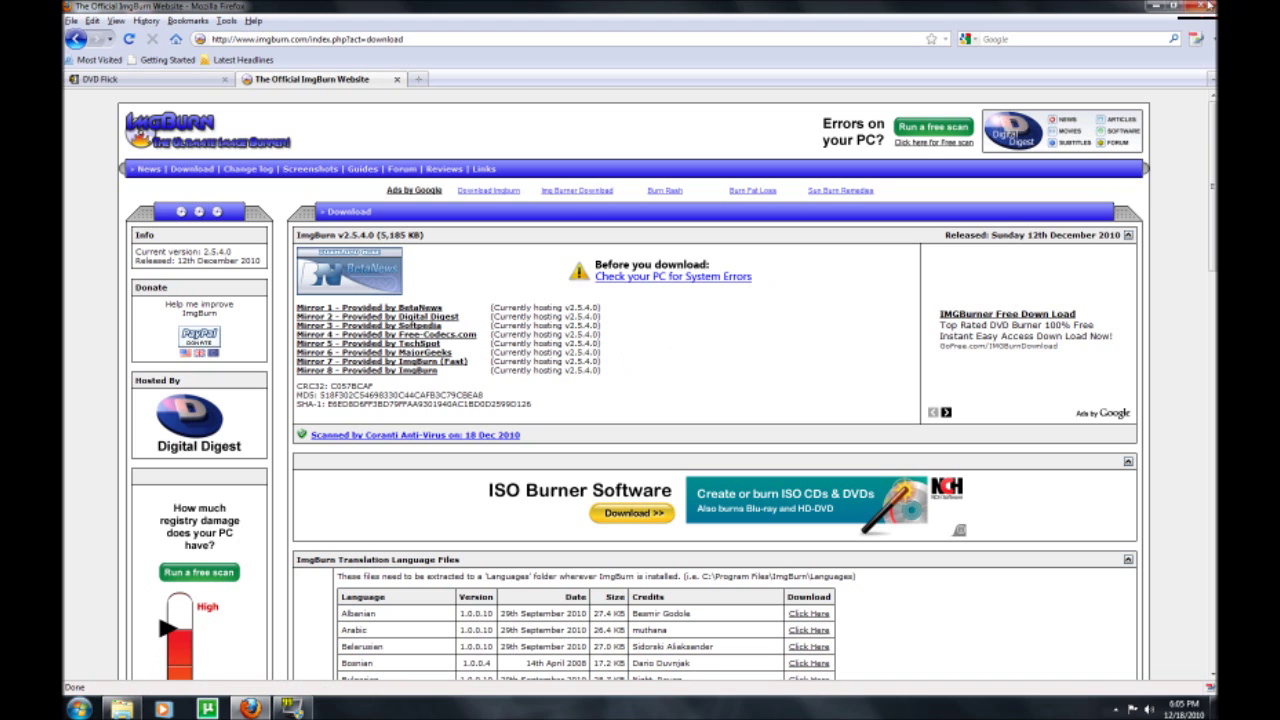
pyautogui.press('super+d')
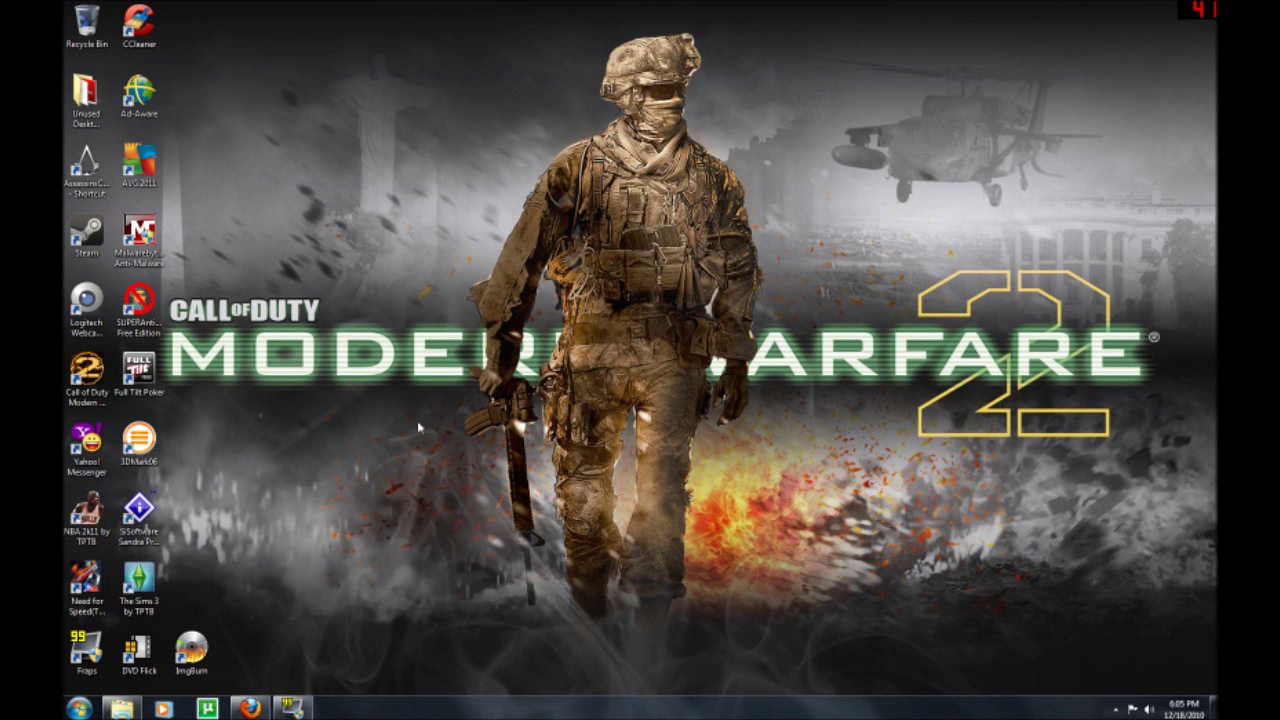
# Launch DVD Flick and page through Project settings: Video, Audio, Playback, then Burning.
pyautogui.doubleClick(150, 656)
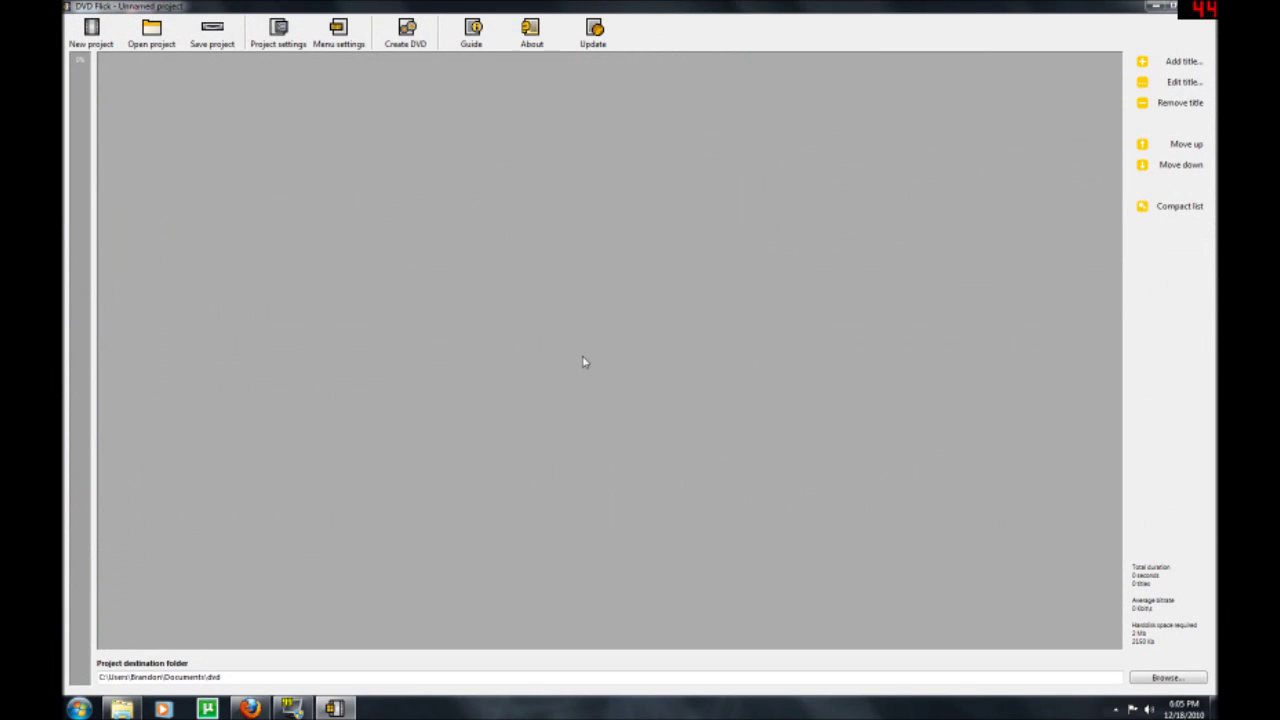
pyautogui.click(280, 31)
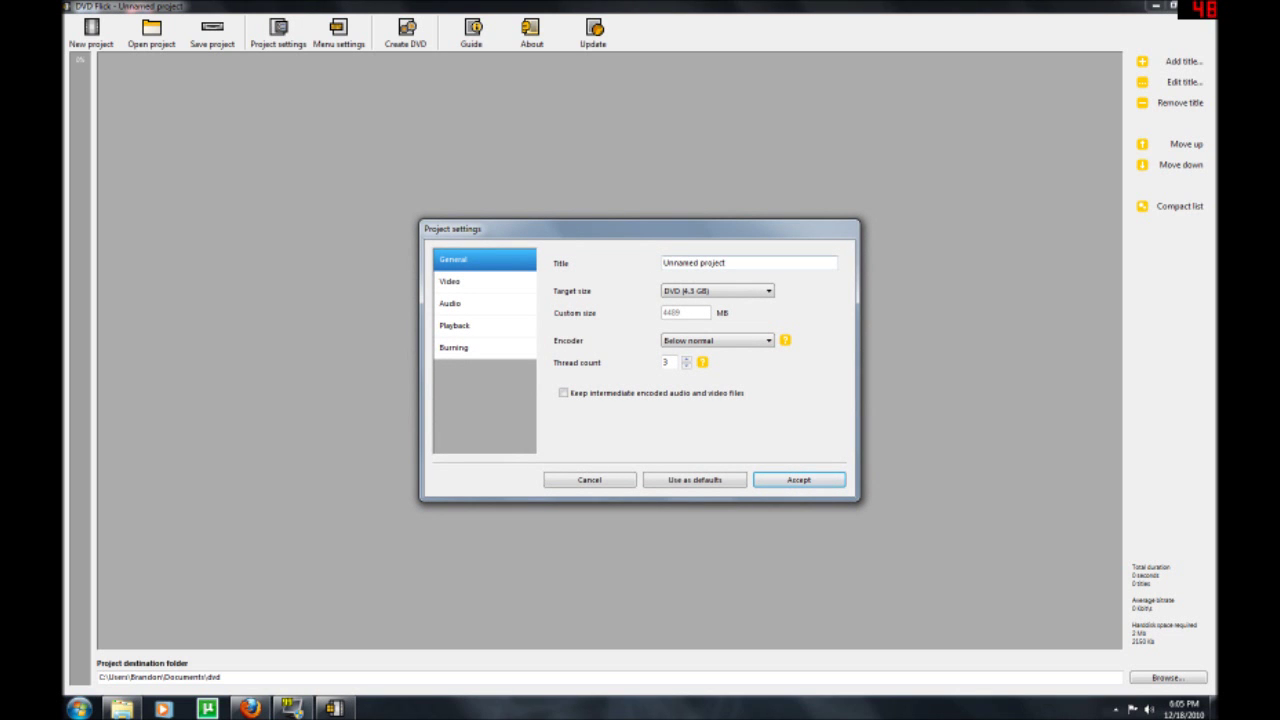
pyautogui.click(455, 288)
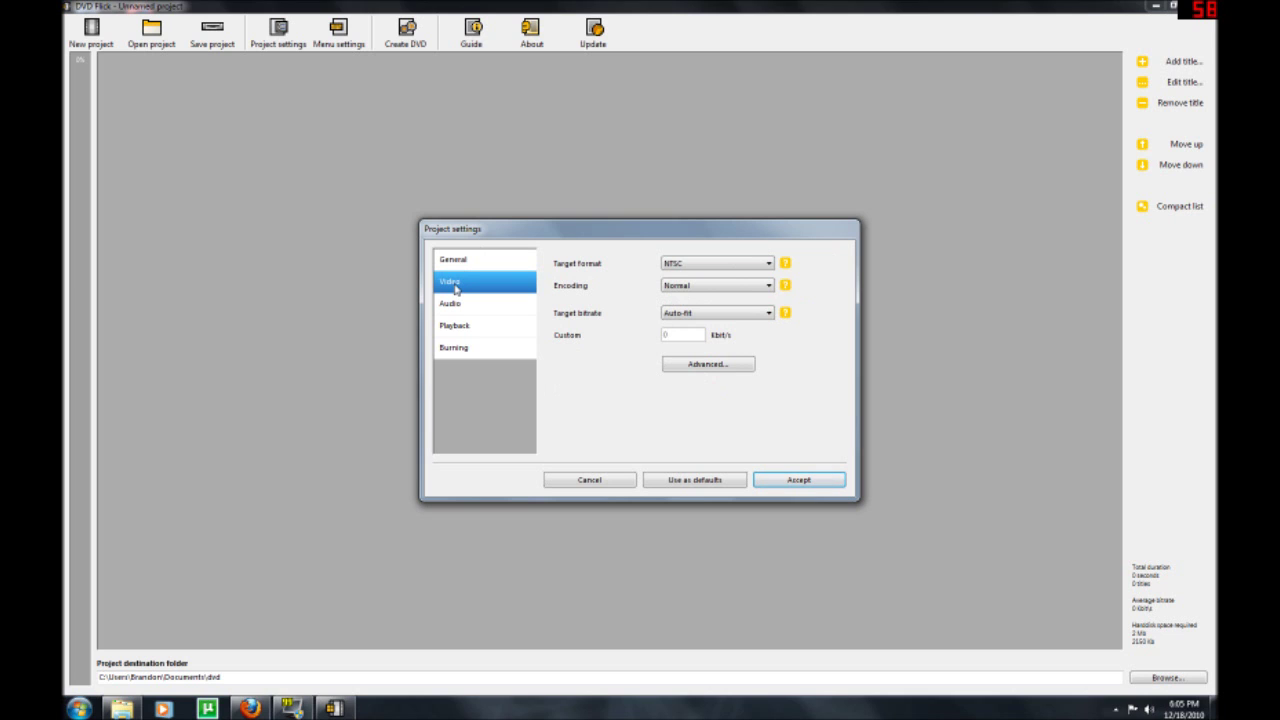
pyautogui.click(466, 303)
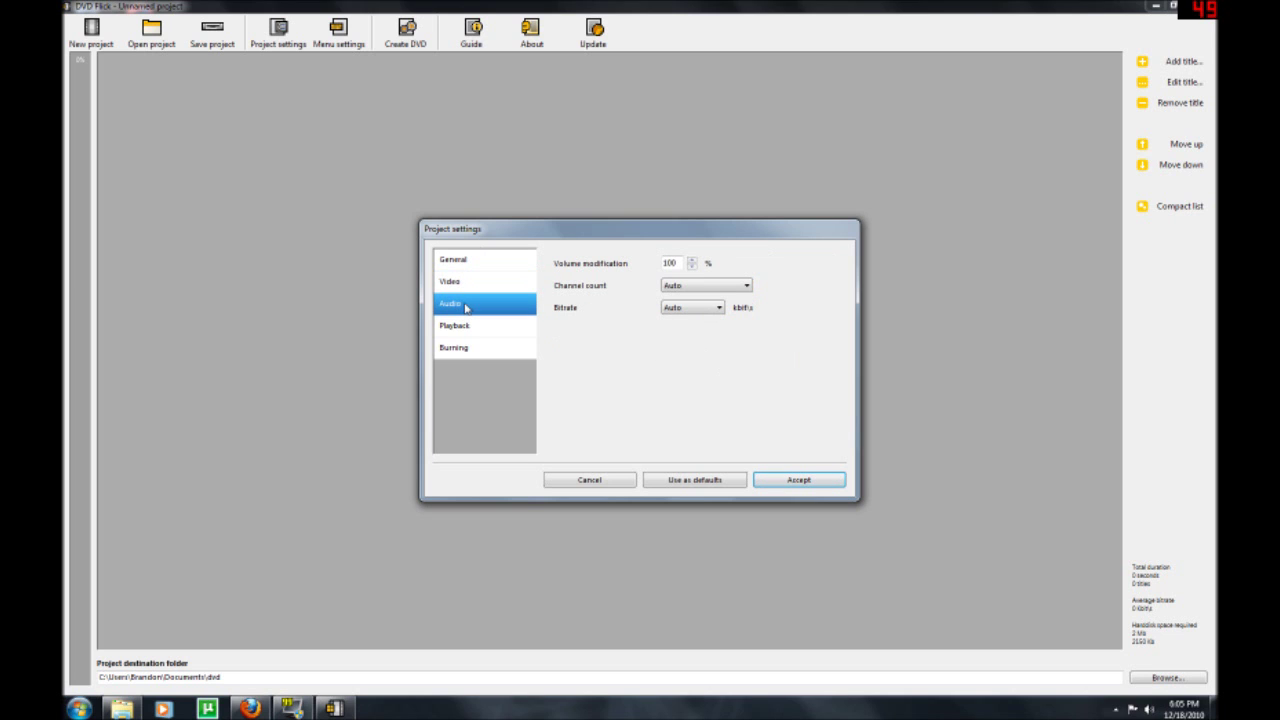
pyautogui.click(474, 334)
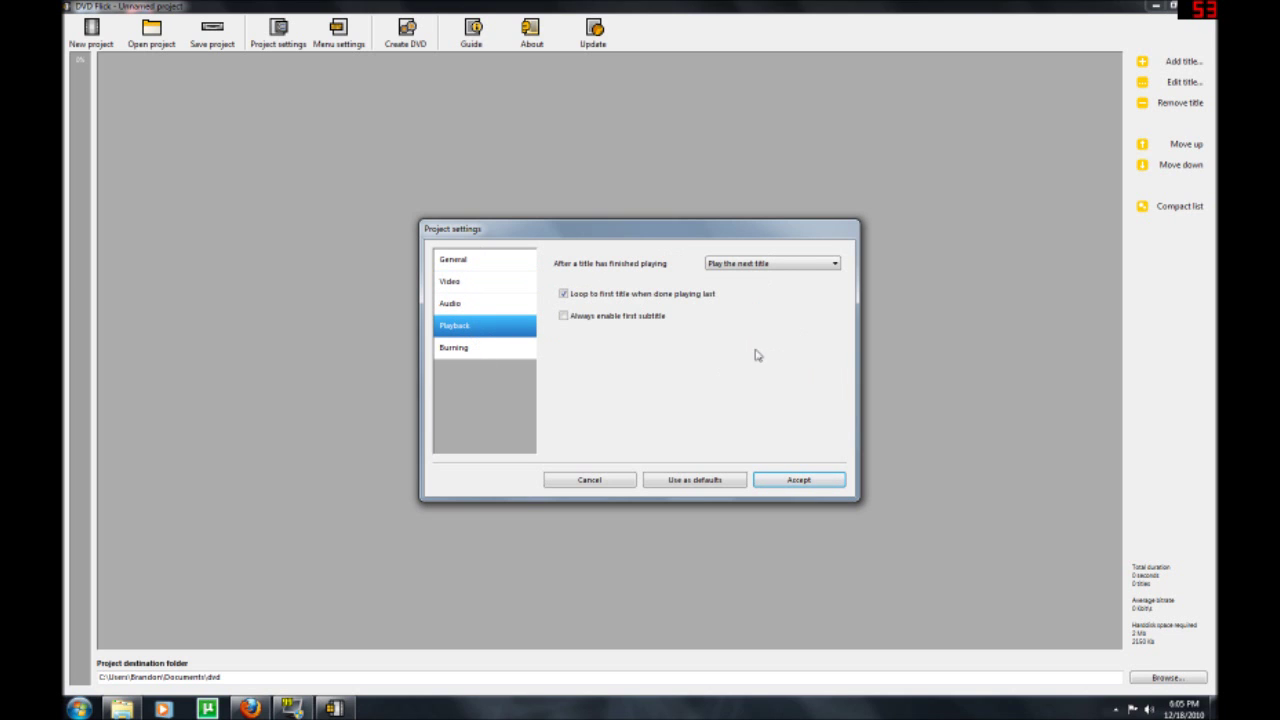
pyautogui.click(492, 347)
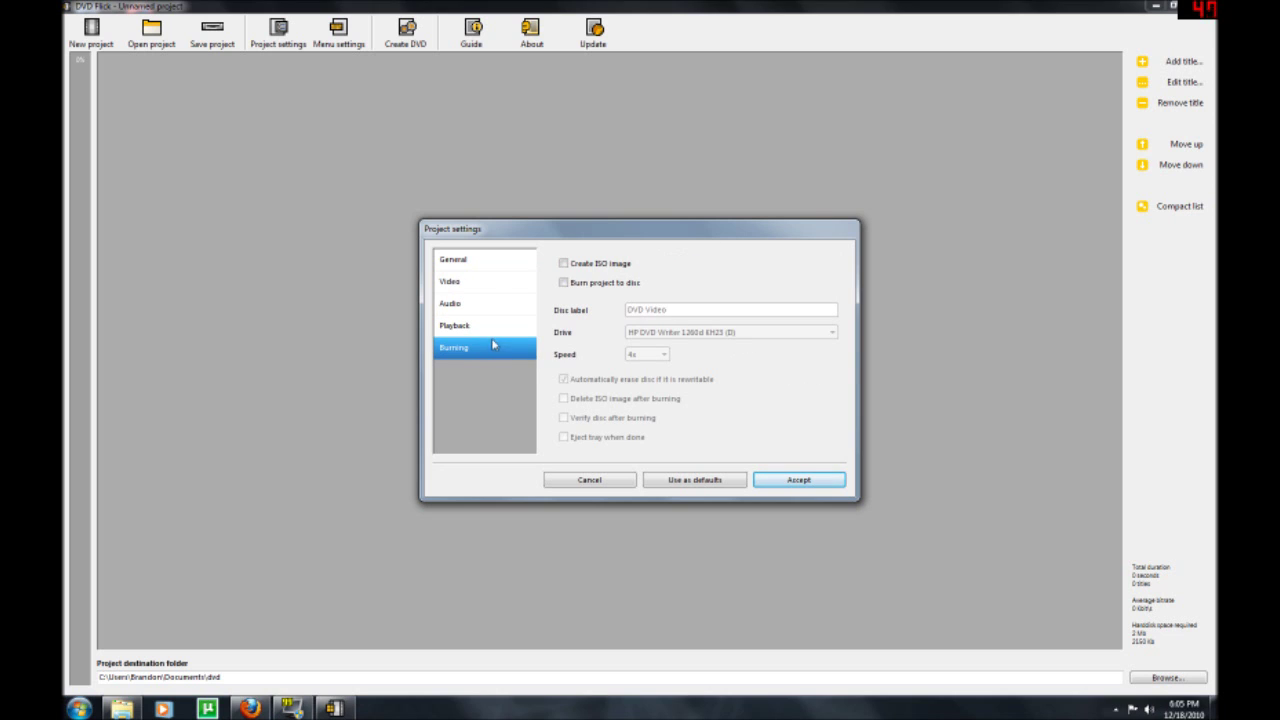
# Enable Create ISO image and Burn project to disc at 8x with Eject tray when done, and accept.
pyautogui.click(564, 264)
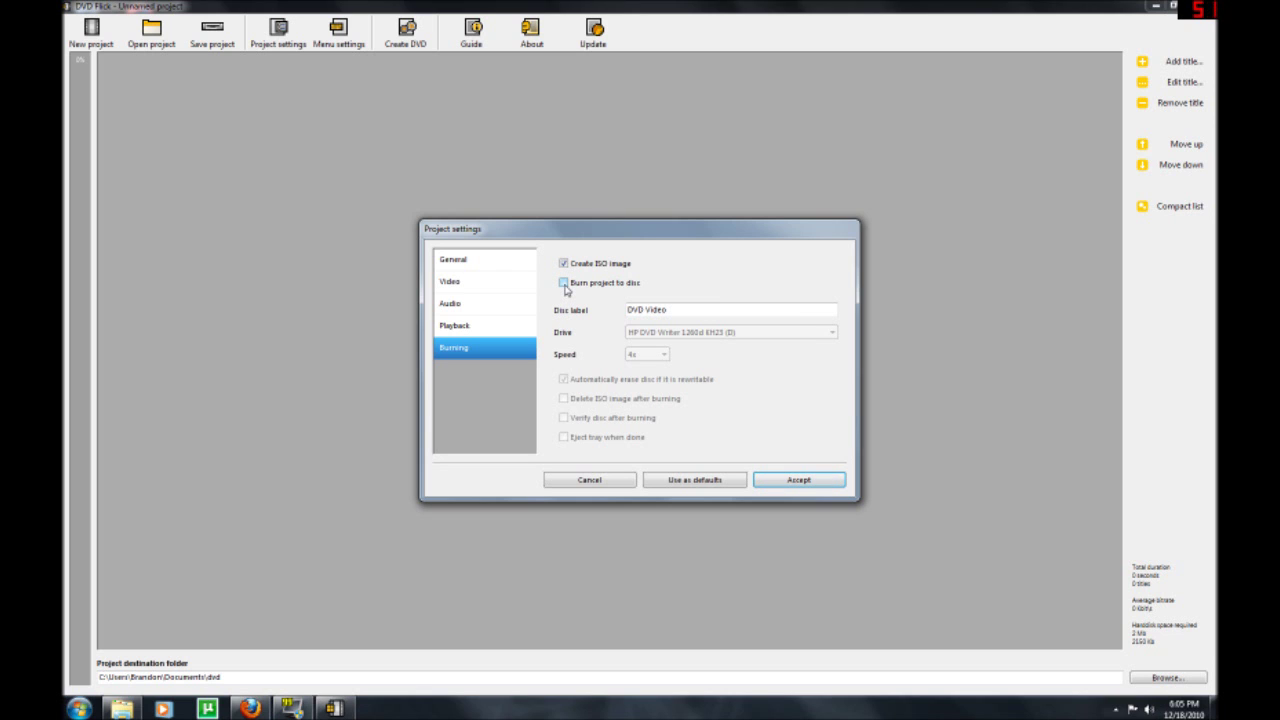
pyautogui.click(564, 284)
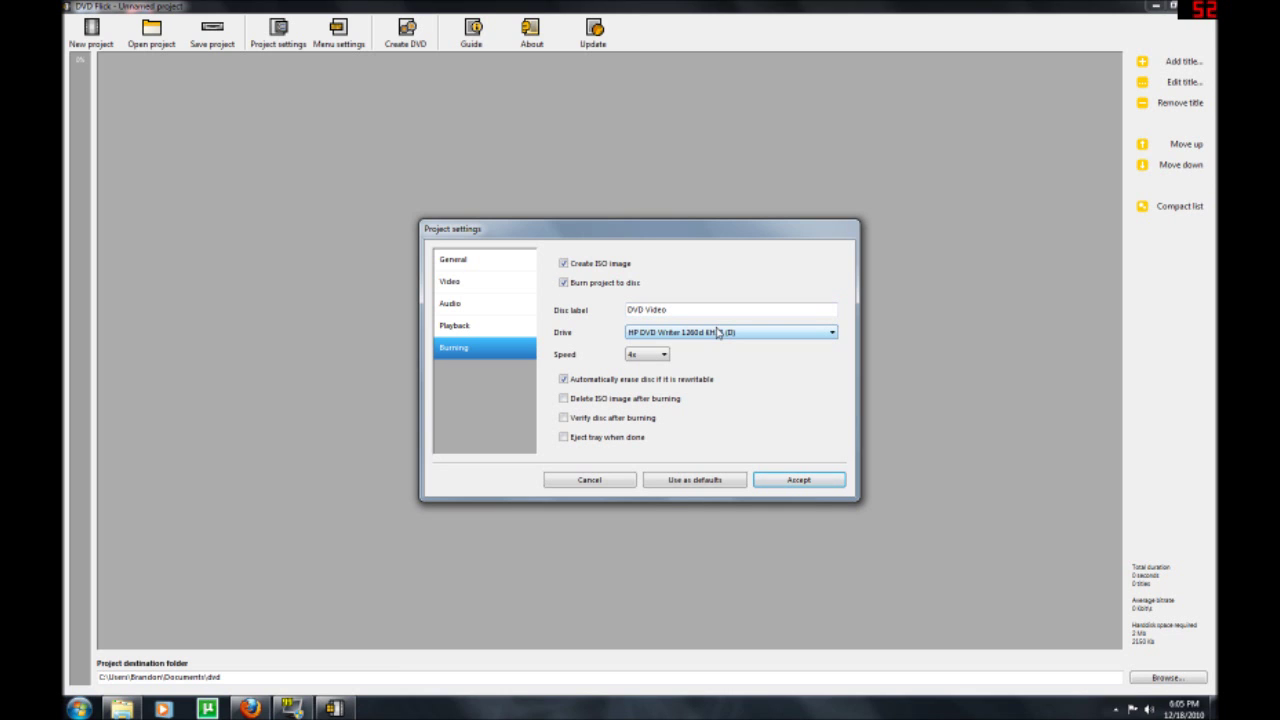
pyautogui.click(661, 356)
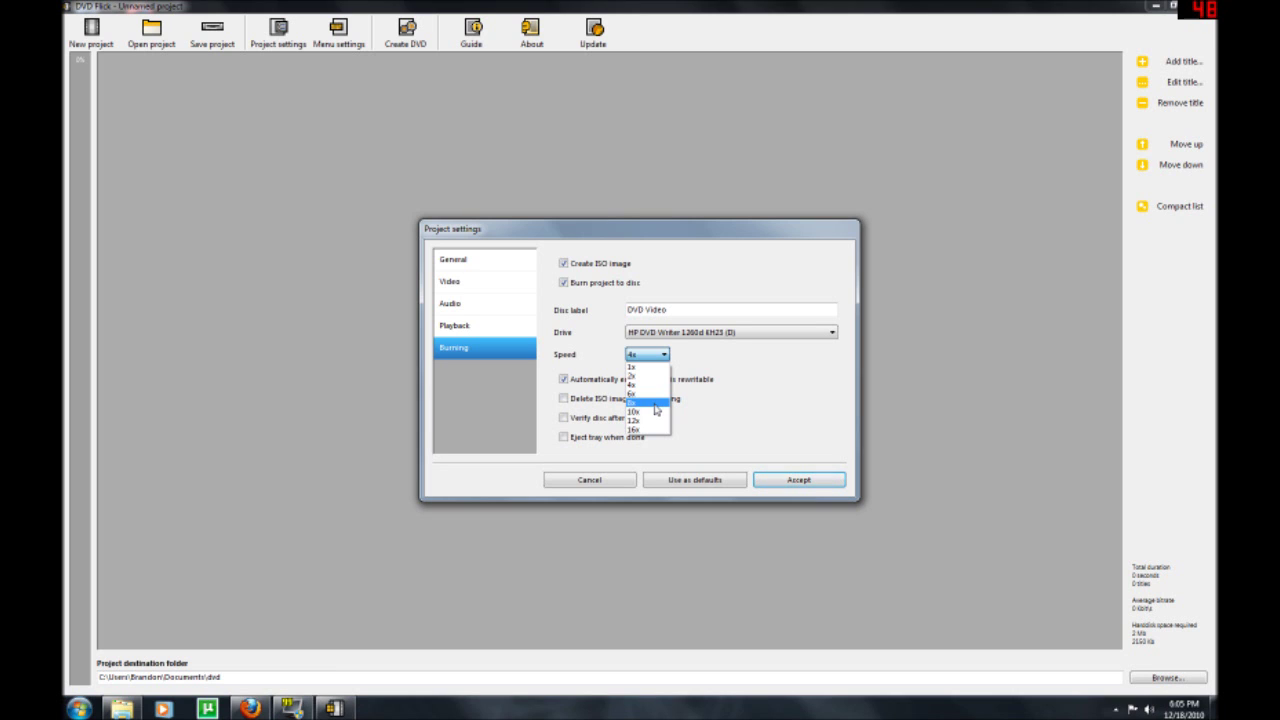
pyautogui.click(656, 403)
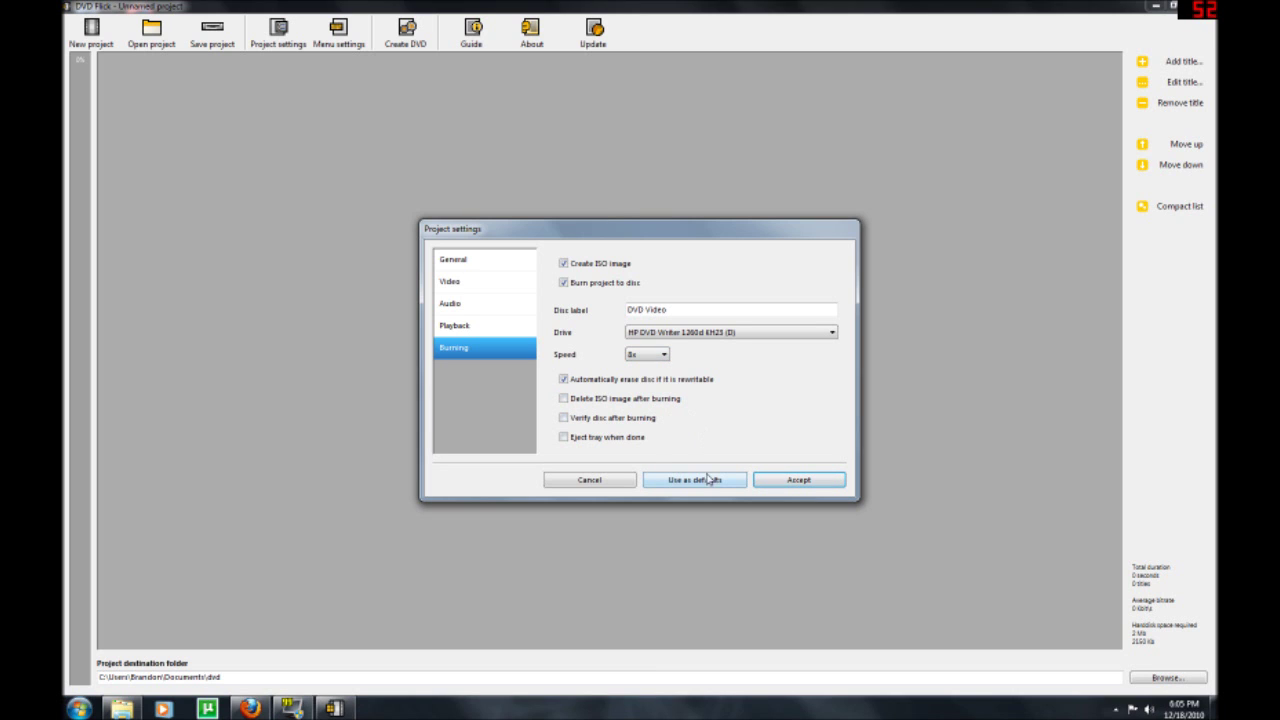
pyautogui.click(563, 437)
pyautogui.click(806, 481)
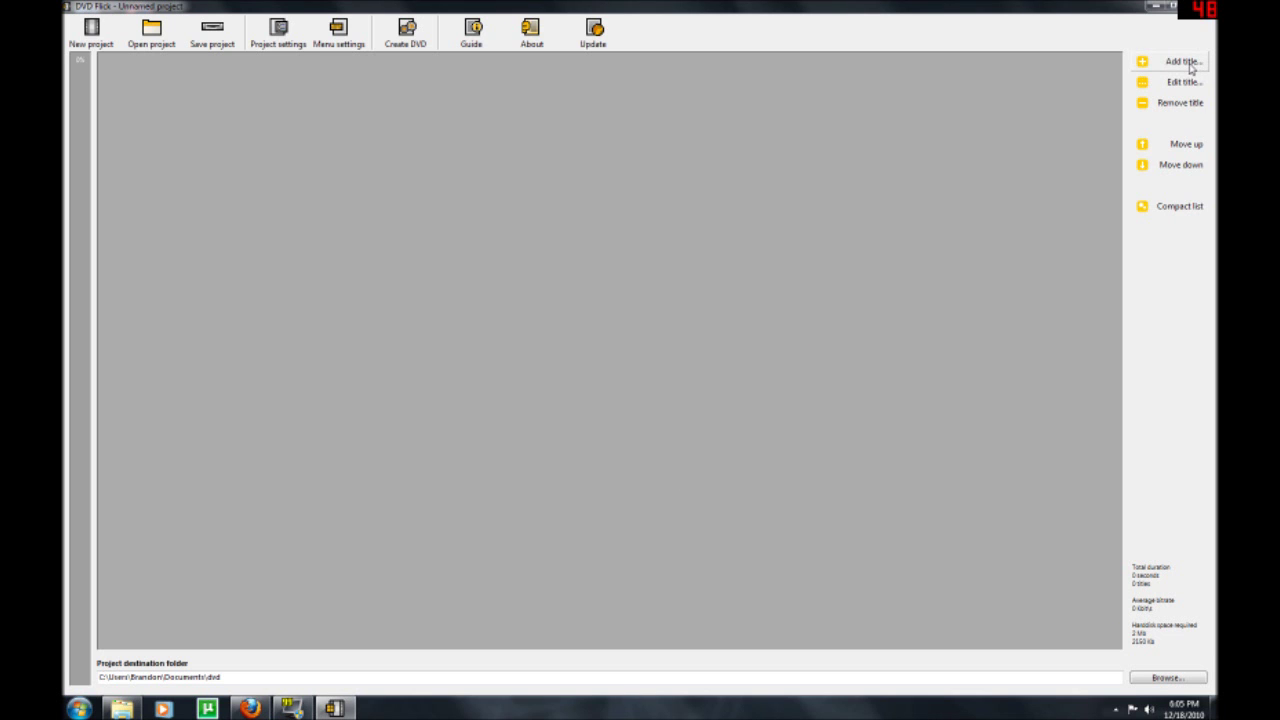
# Add Yes.Man.2008.avi from H:\Movies 2\Yes.Man.2008.DvDRip-FxM as the first title.
pyautogui.click(1158, 66)
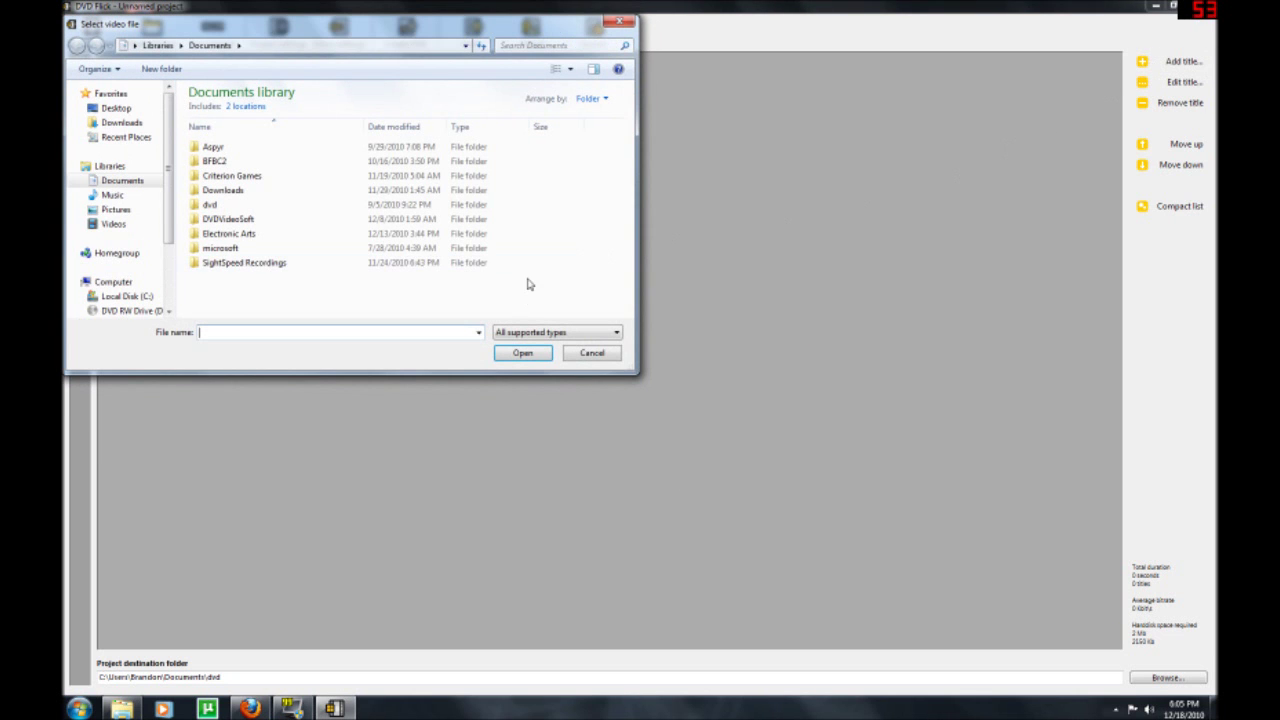
pyautogui.moveTo(167, 218); pyautogui.dragTo(167, 290)
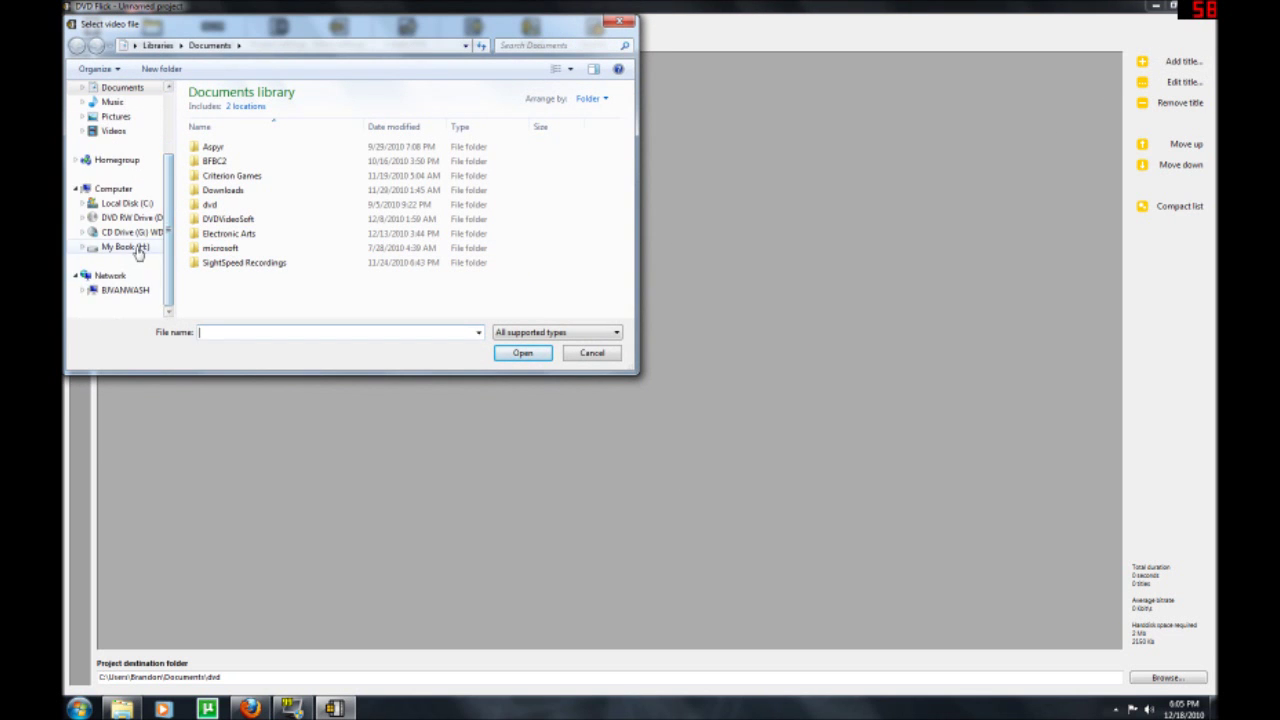
pyautogui.click(138, 250)
pyautogui.doubleClick(236, 312)
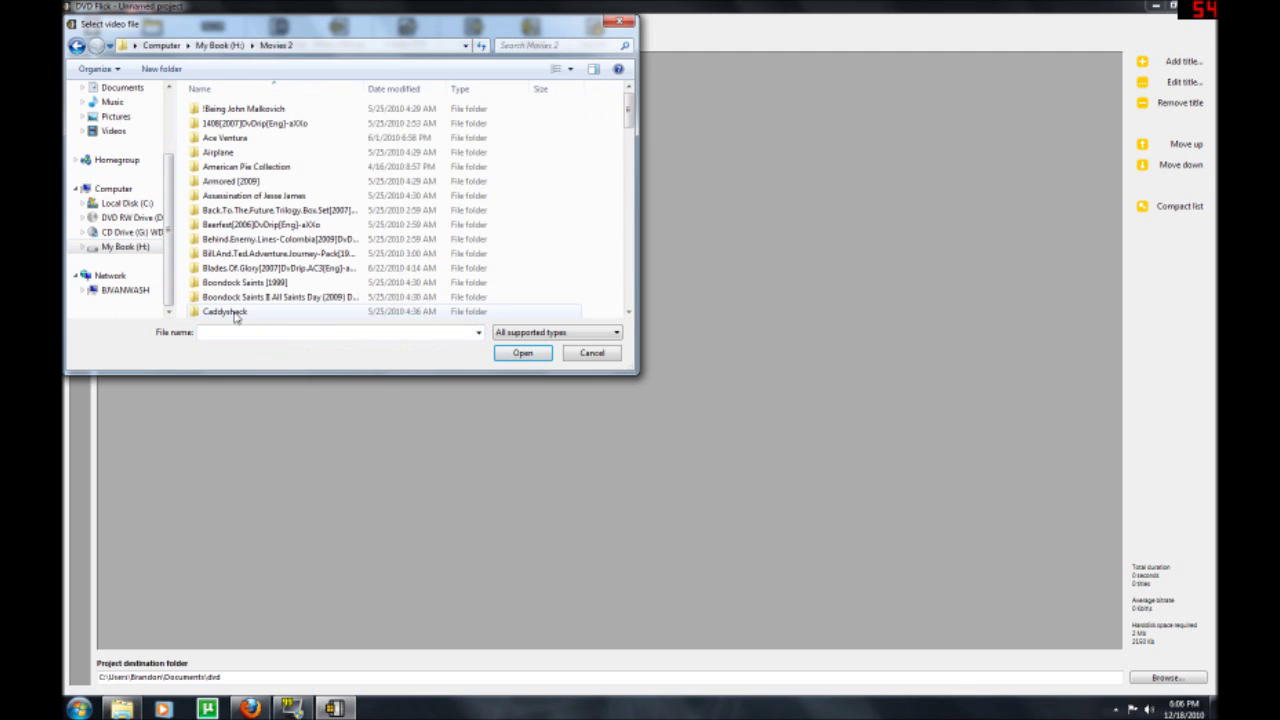
pyautogui.scroll(-20, 257, 263)
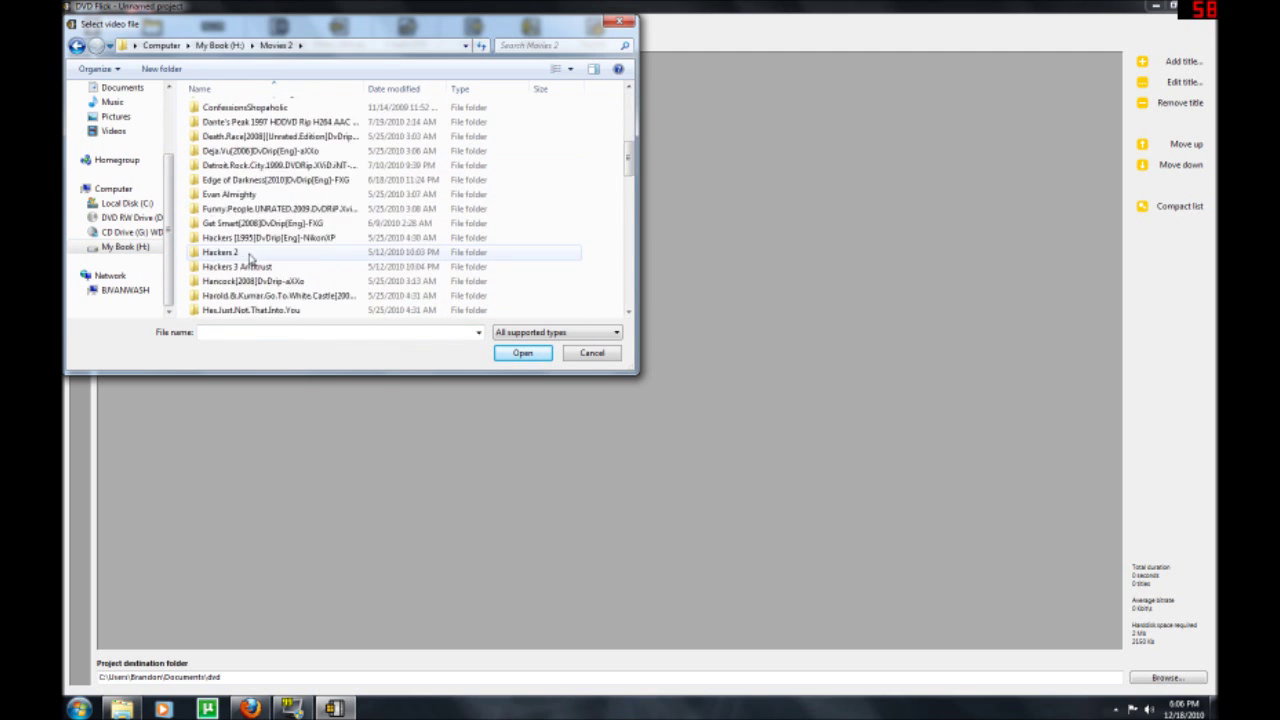
pyautogui.doubleClick(246, 297)
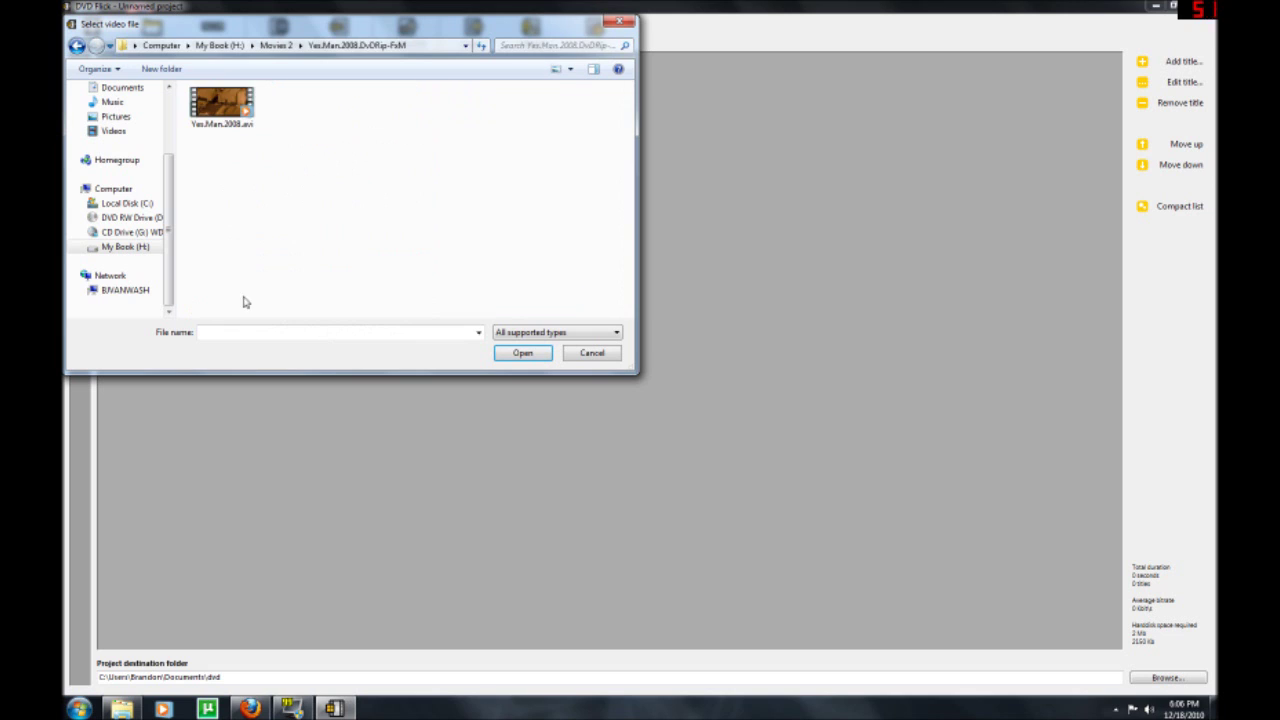
pyautogui.doubleClick(214, 101)
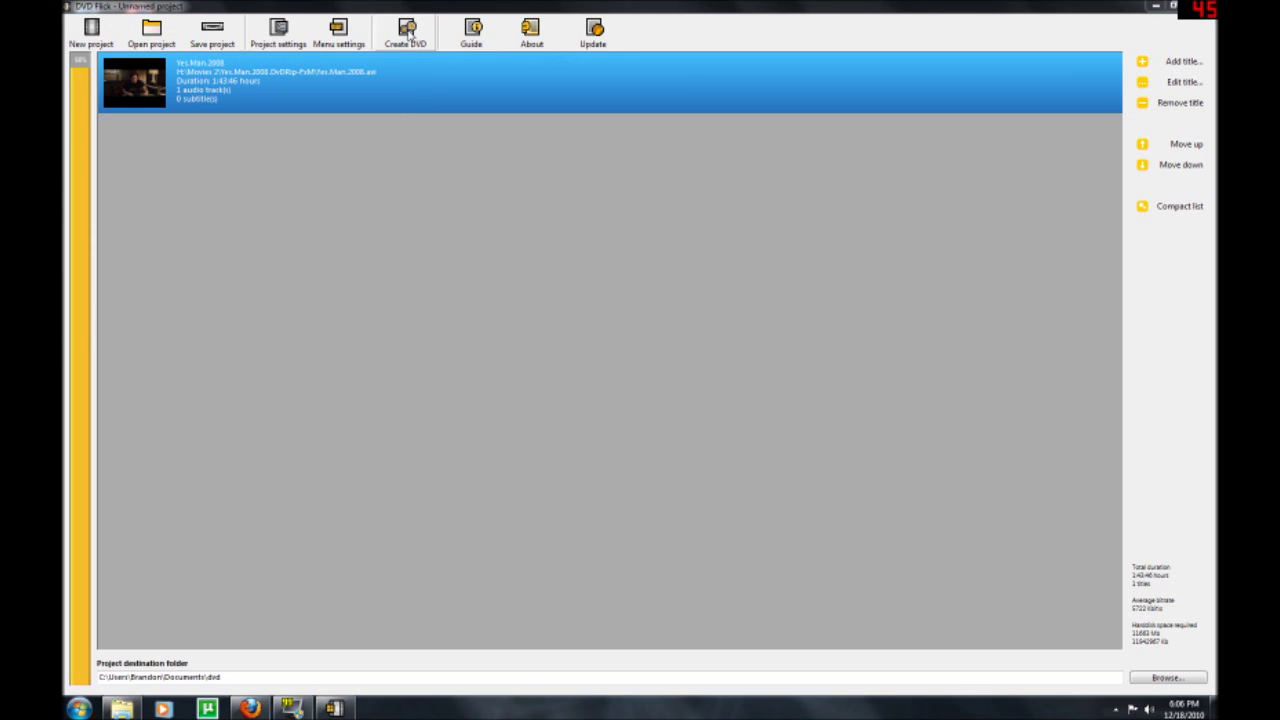
# Review every Project settings page, accept, and start Create DVD up to the folder-exists warning.
pyautogui.click(279, 33)
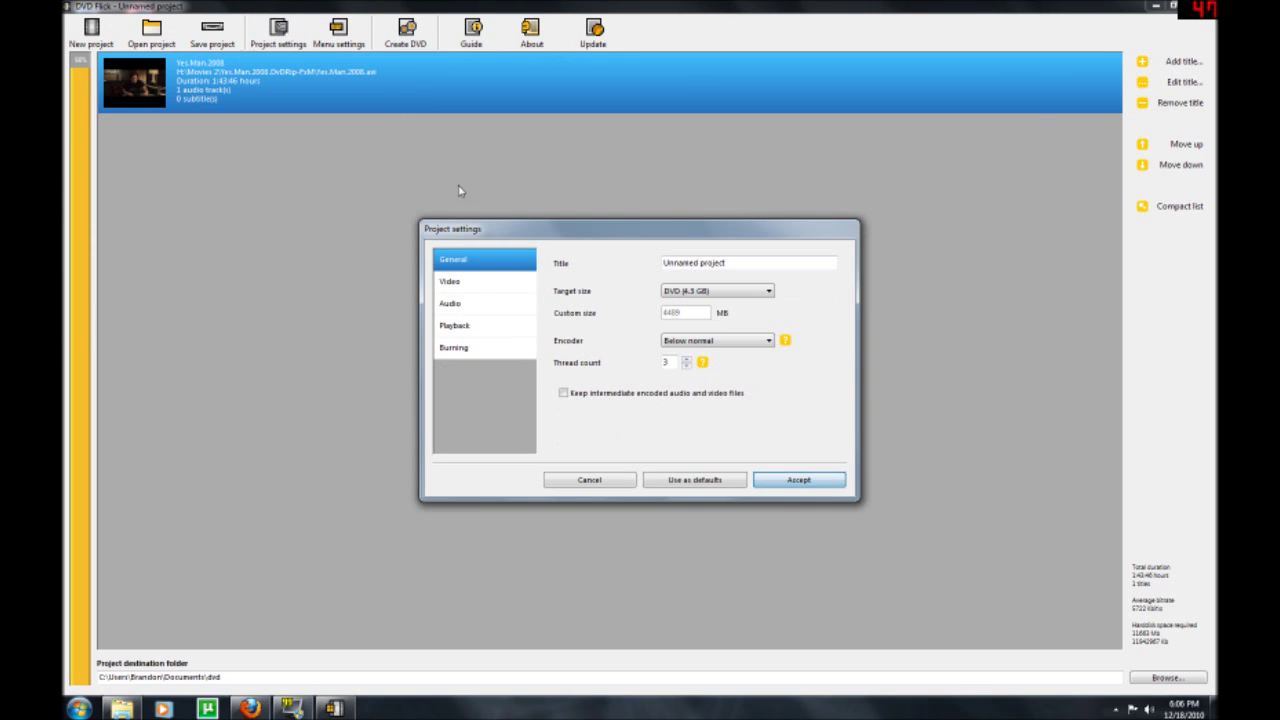
pyautogui.click(477, 288)
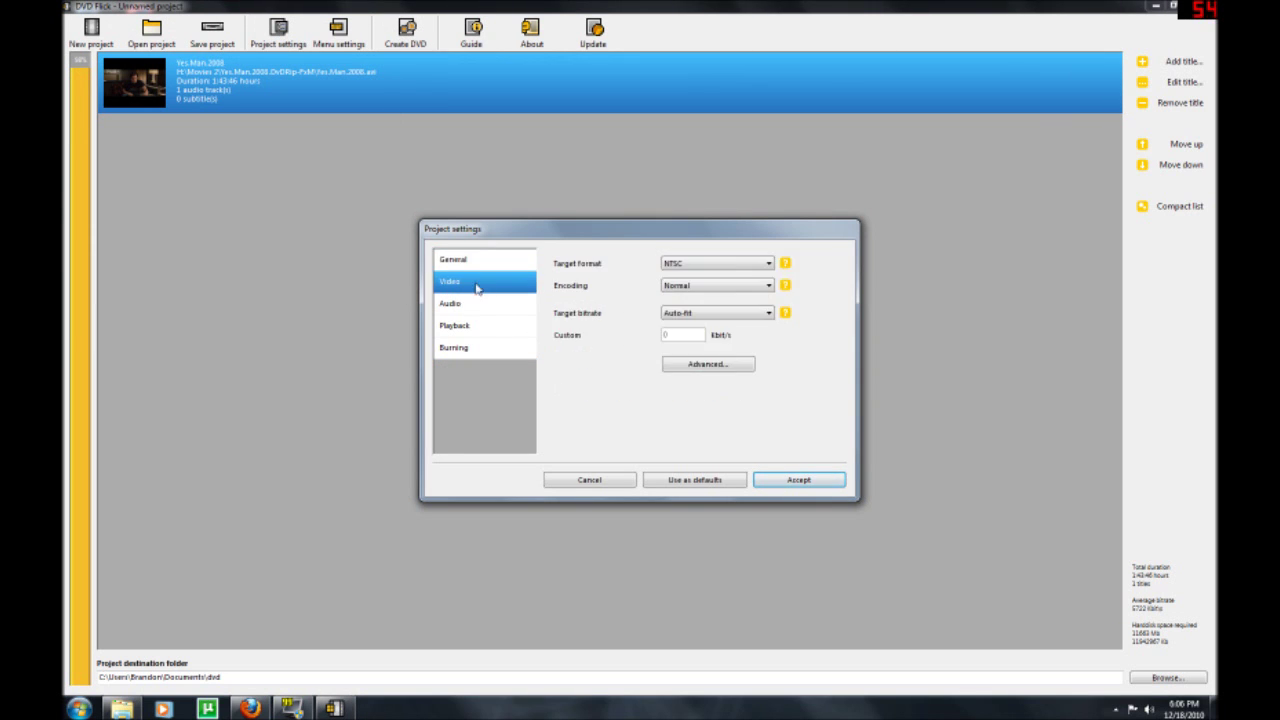
pyautogui.click(466, 307)
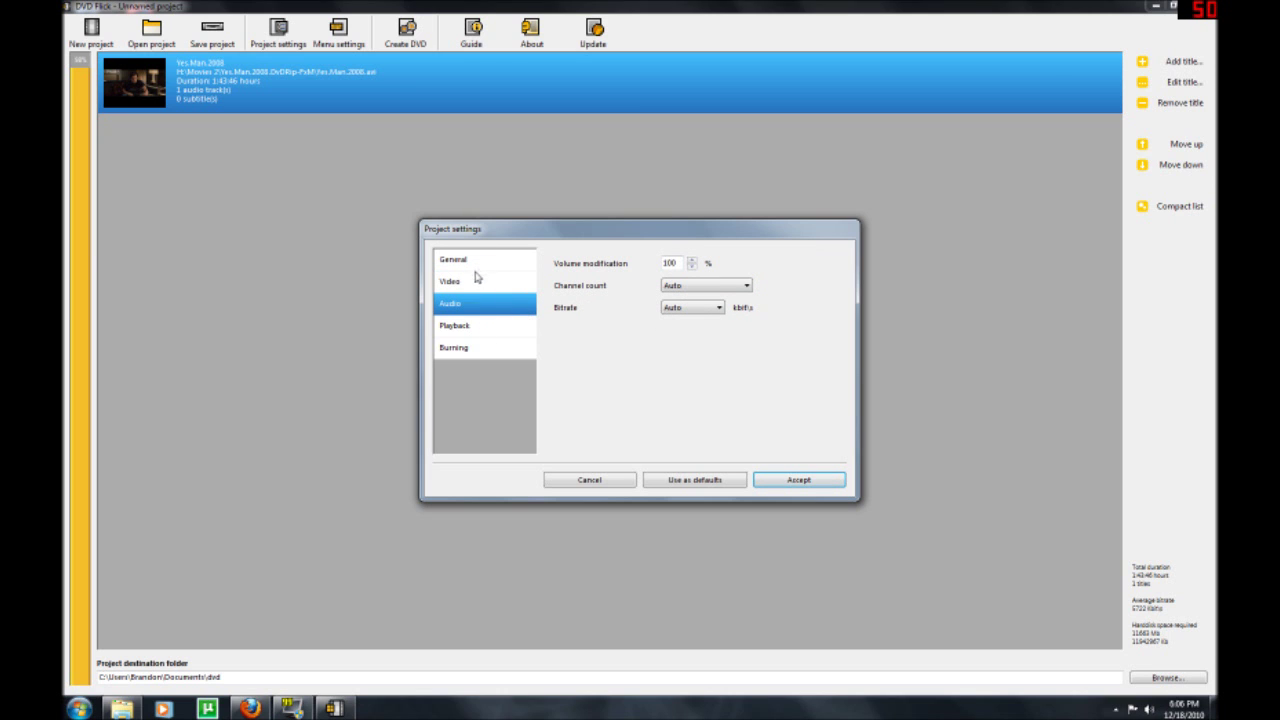
pyautogui.click(478, 260)
pyautogui.click(478, 282)
pyautogui.click(488, 304)
pyautogui.click(491, 328)
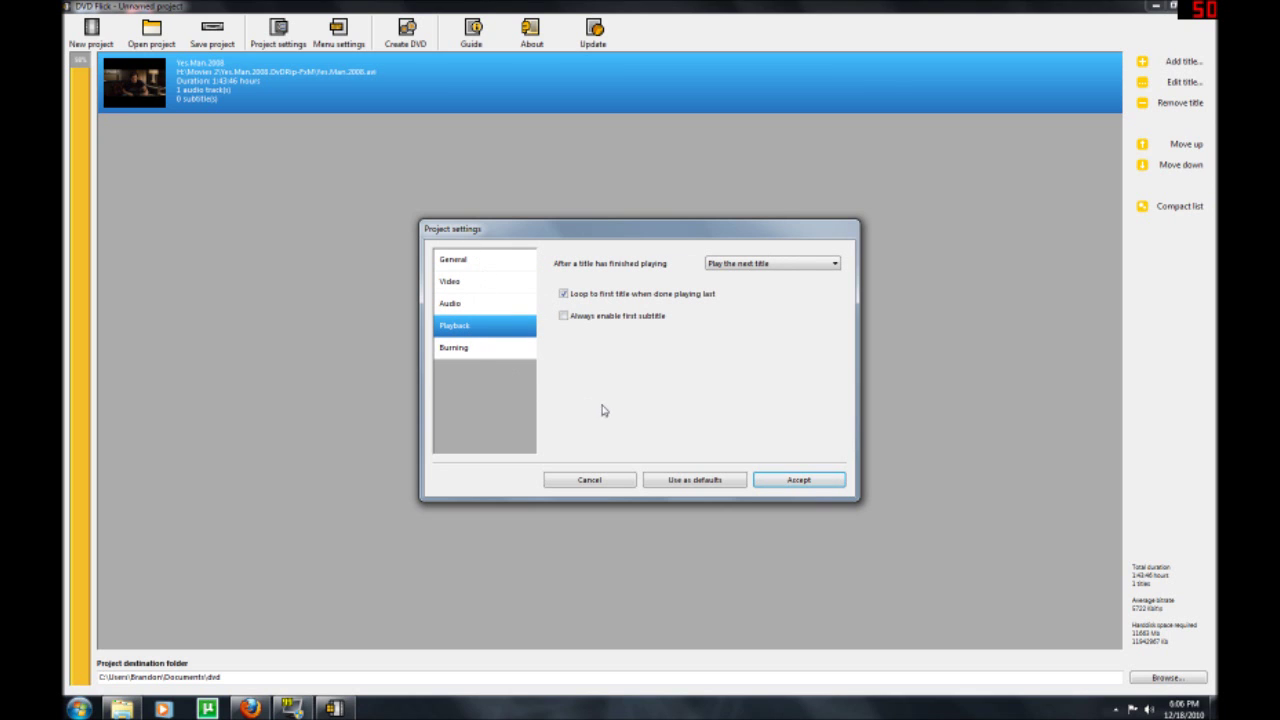
pyautogui.click(478, 348)
pyautogui.click(817, 485)
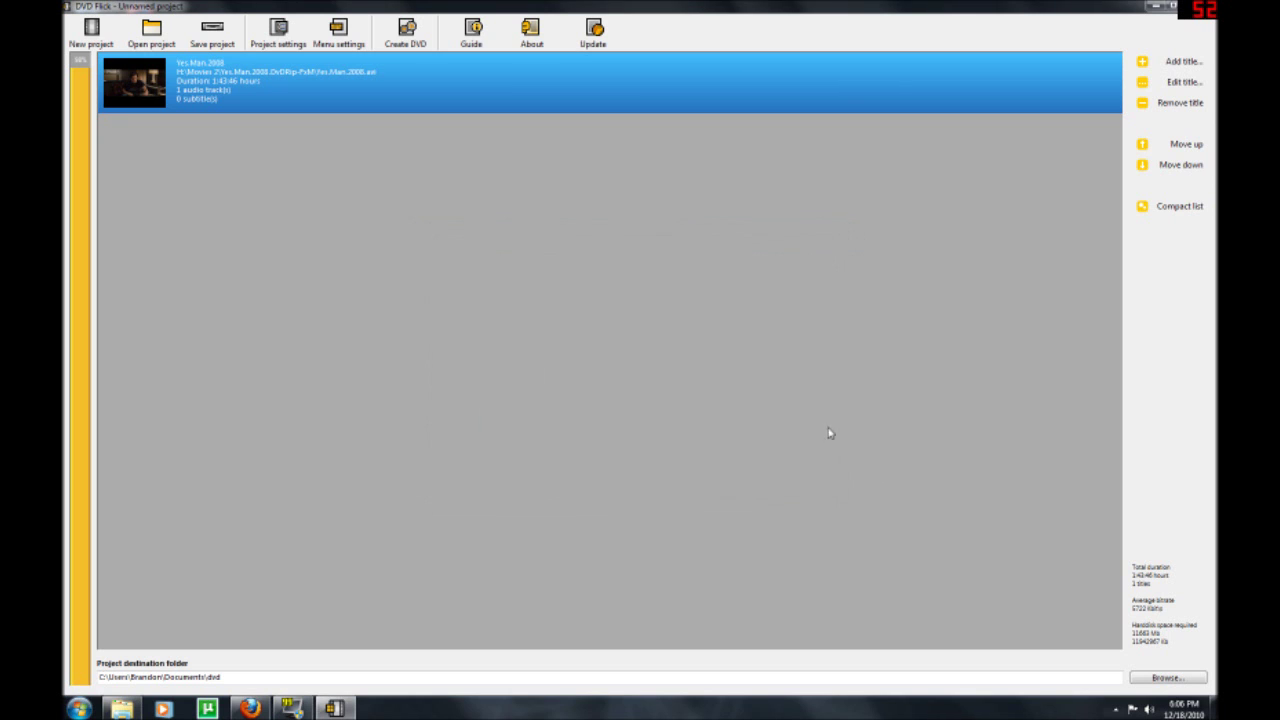
pyautogui.click(405, 33)
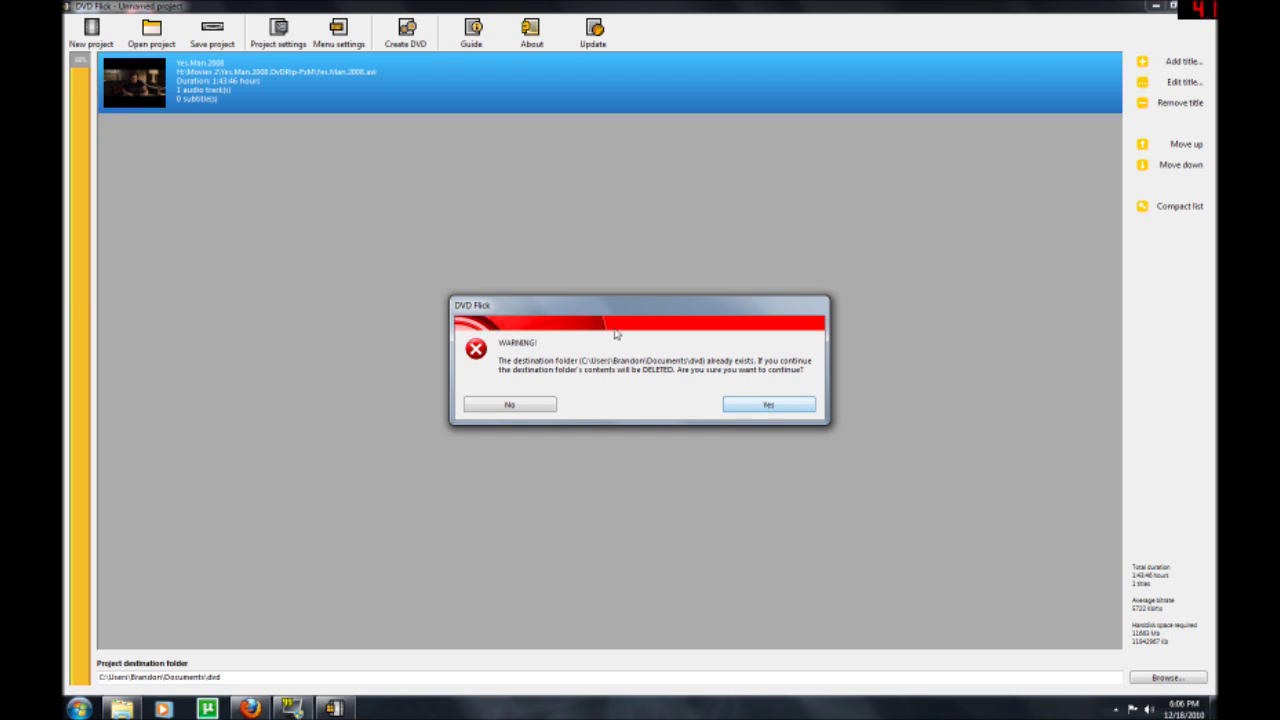
# Confirm overwriting the existing 'dvd' destination folder.
pyautogui.click(785, 410)
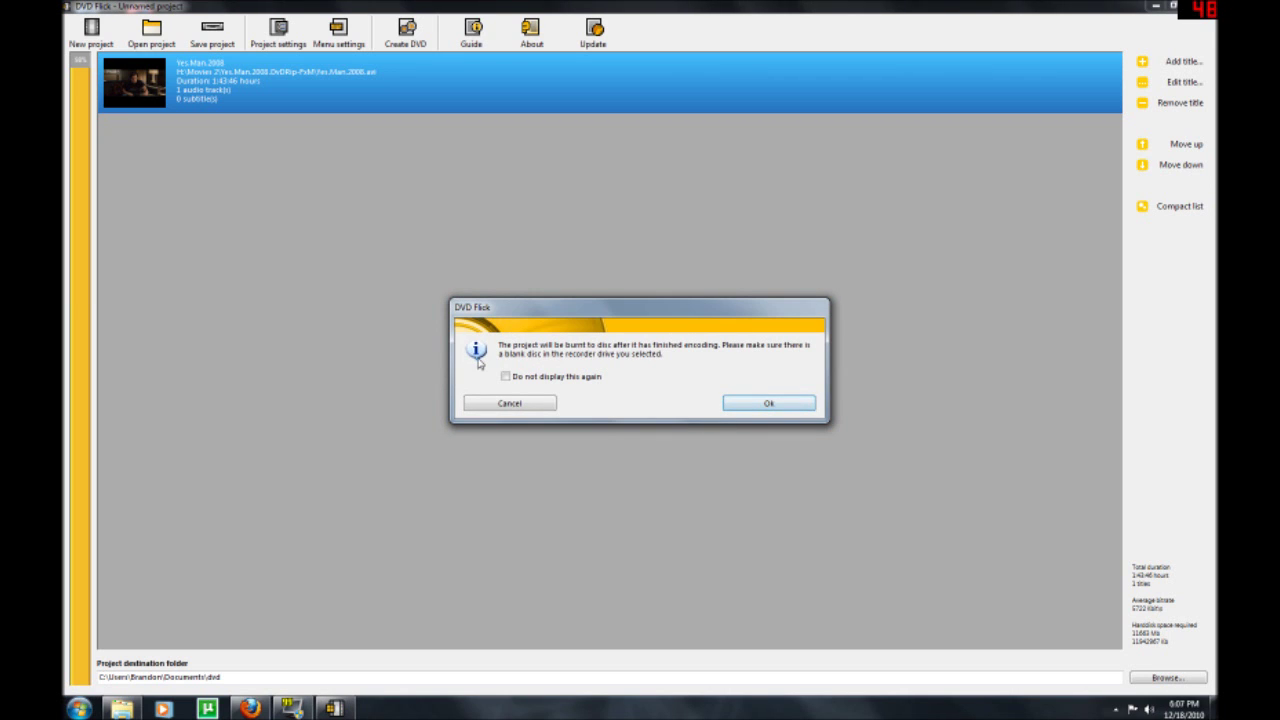
# Acknowledge the burn-after-encoding notice so encoding of title 1 begins.
pyautogui.click(796, 412)
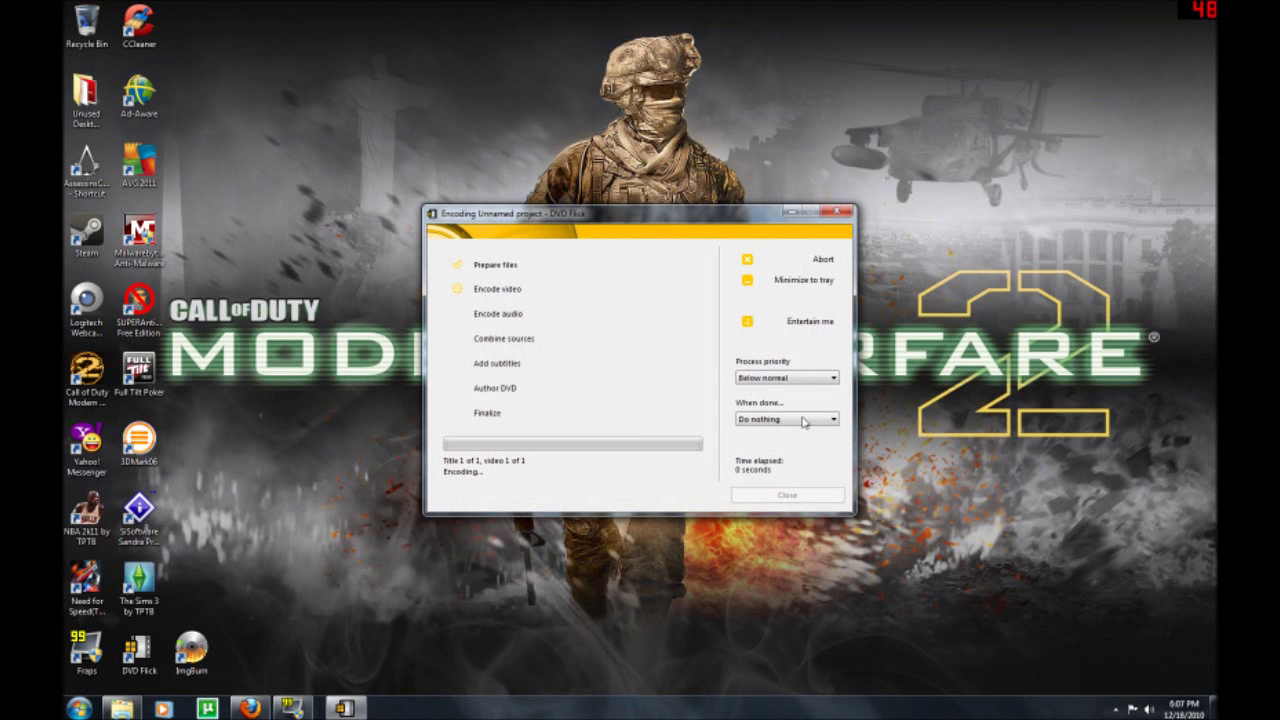